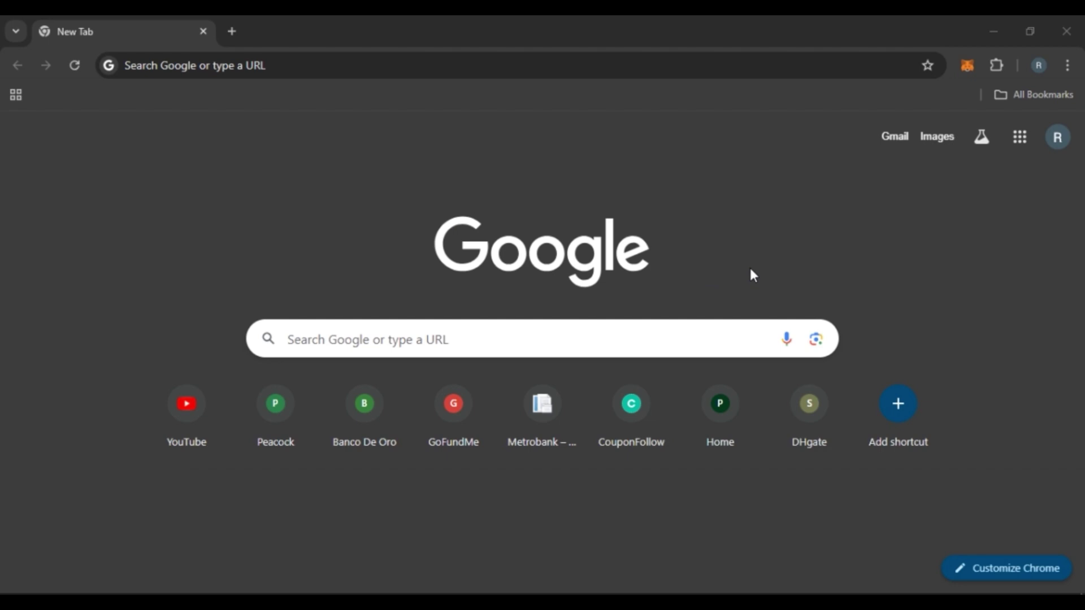
# Go to payroll.truist.com in Chrome to load the Truist Payroll Login page.
pyautogui.click(175, 65)
pyautogui.write('payroll.')
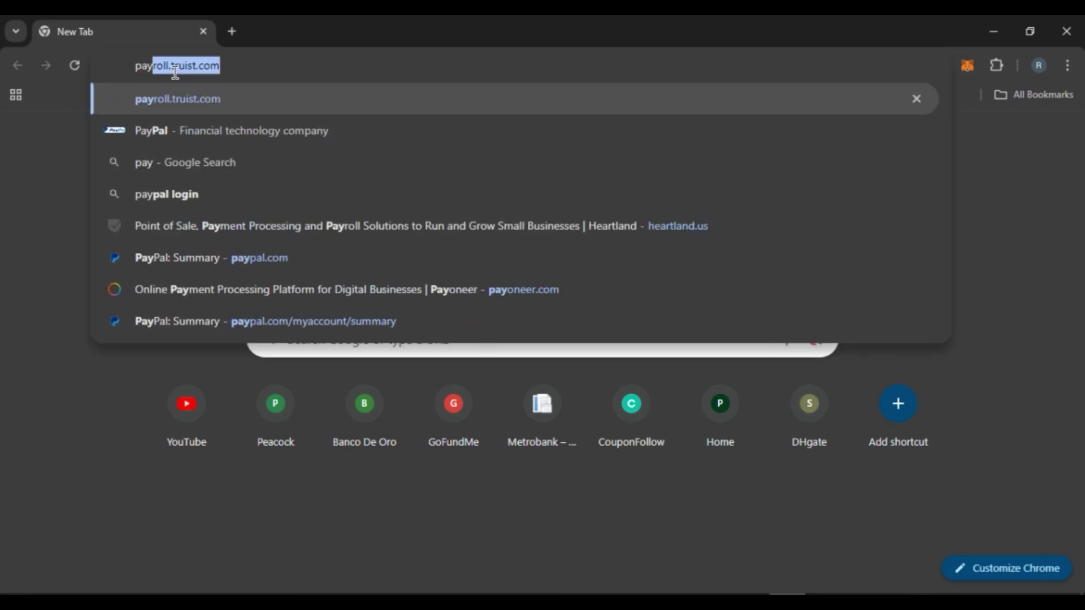
pyautogui.write('tr')
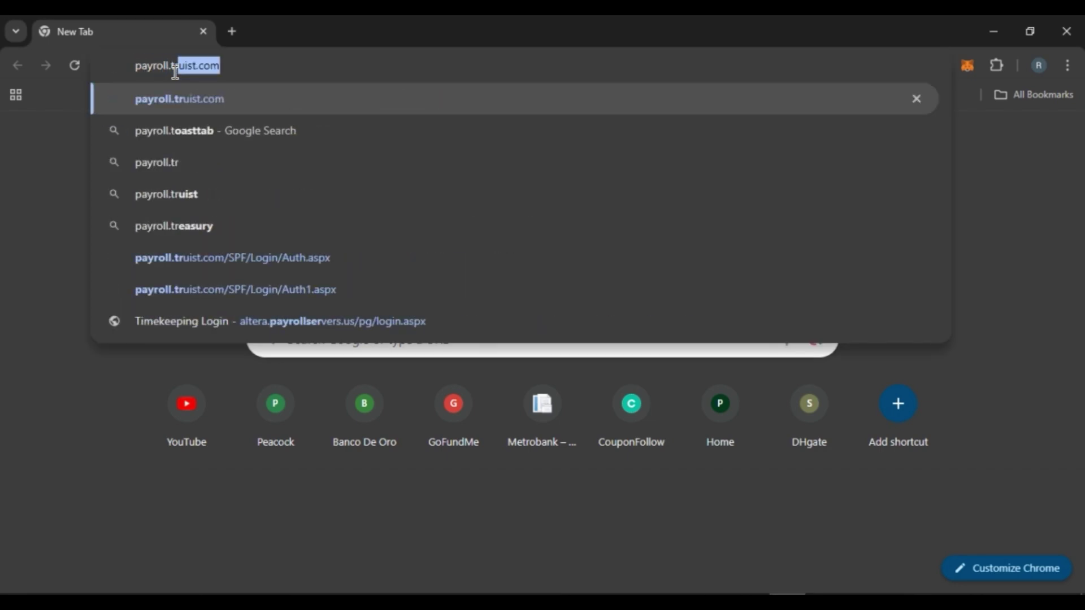
pyautogui.write('uist.com')
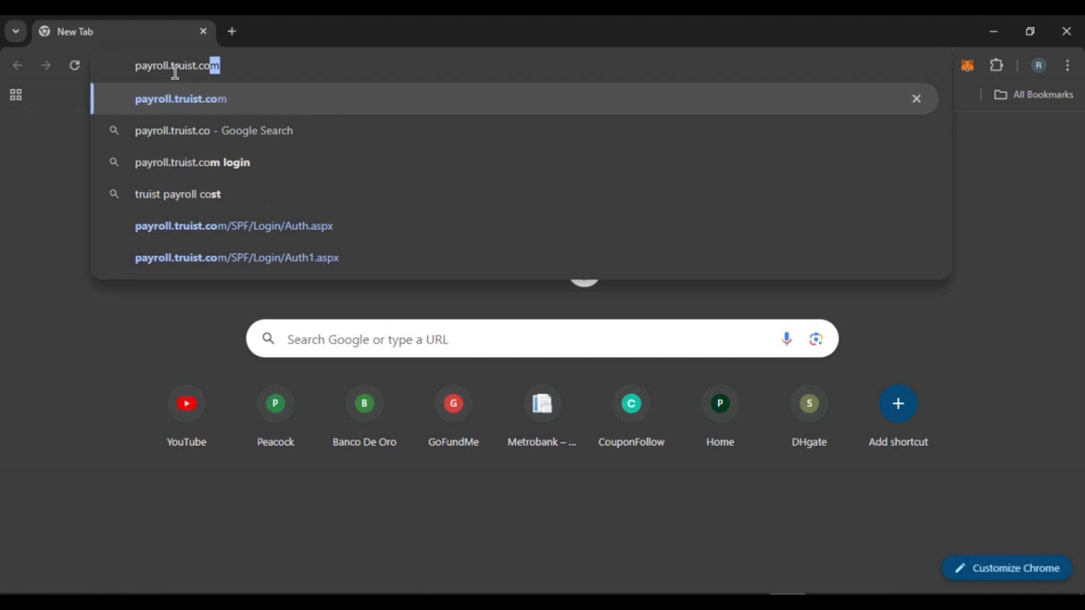
pyautogui.press('Return')
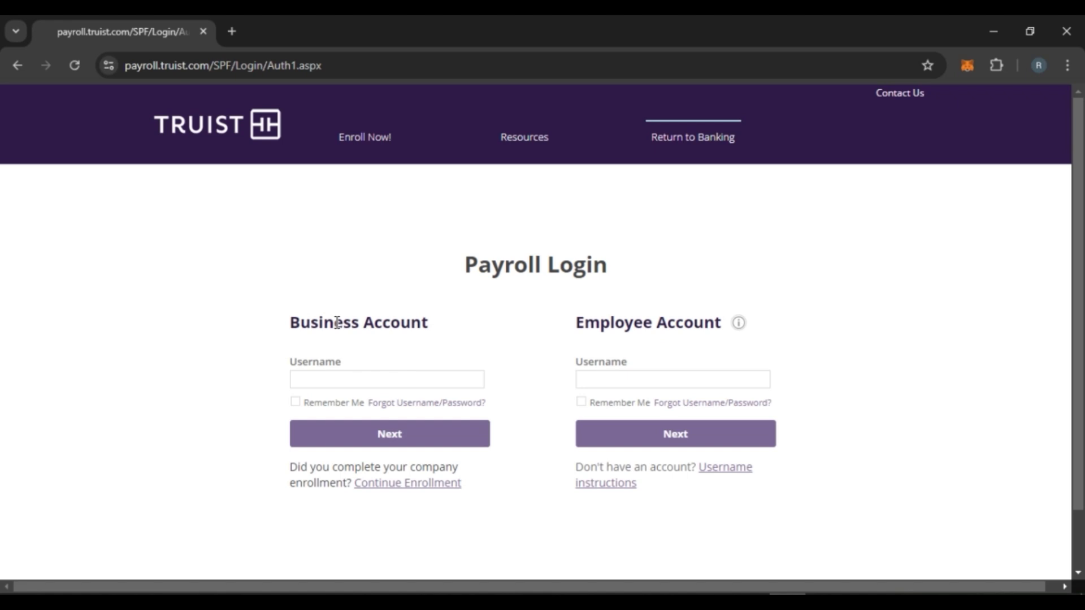
# Enter the business username in the Business Account Username field.
pyautogui.click(329, 383)
pyautogui.write('rachel2902')
# Enter the employee username in the Employee Account Username field.
pyautogui.click(603, 384)
pyautogui.write('rachel230')
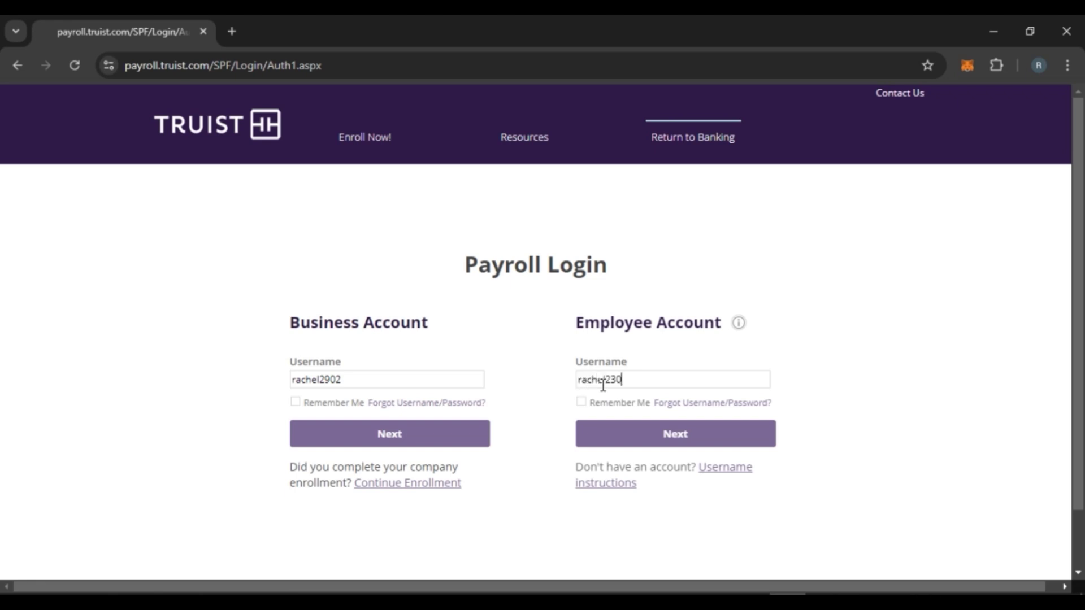